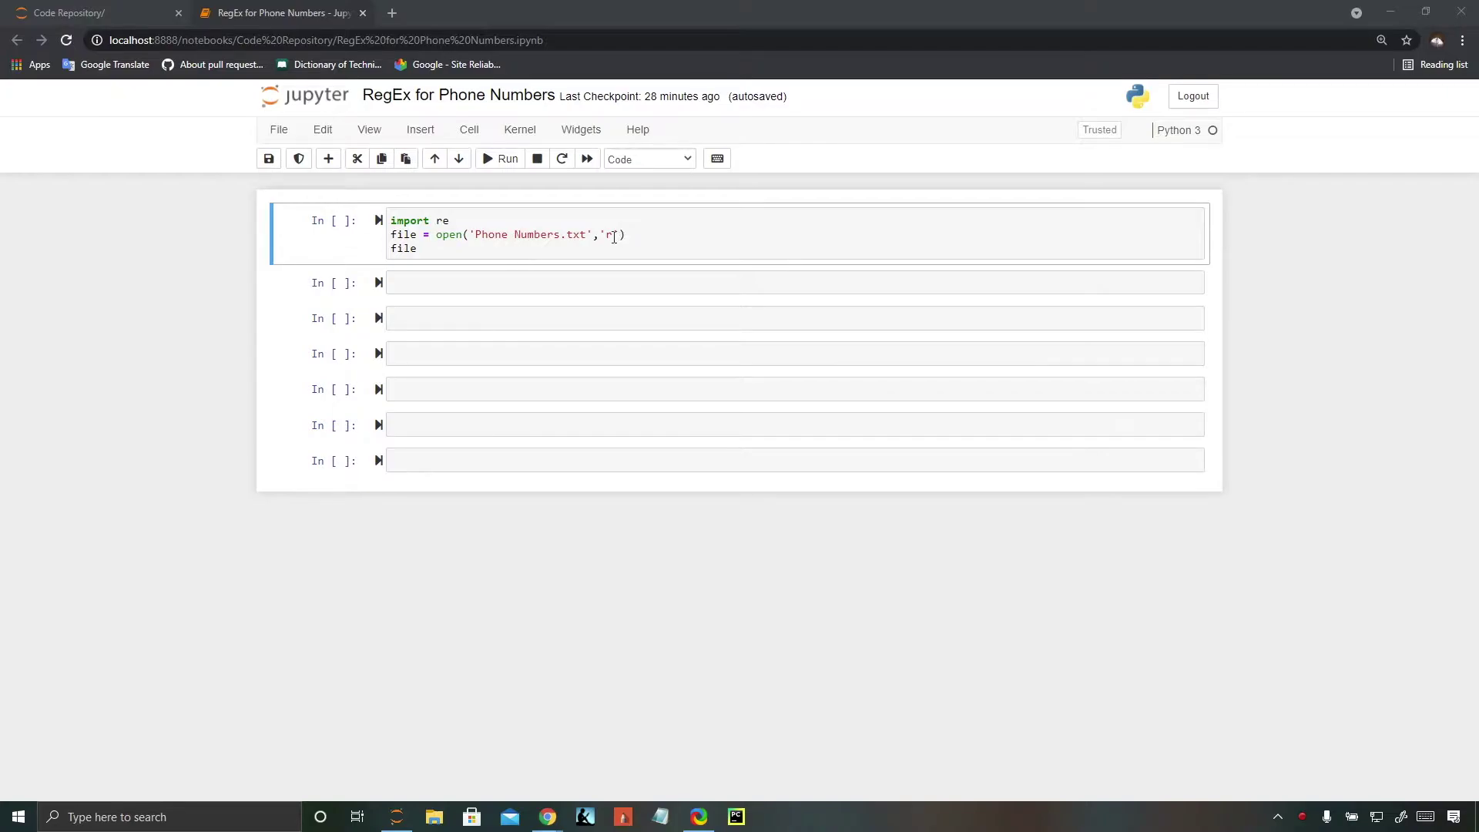
- Run the first cell, outputting the TextIOWrapper for 'Phone Numbers.txt' in read mode
{"action": "left_click", "coordinate": [646, 239]}
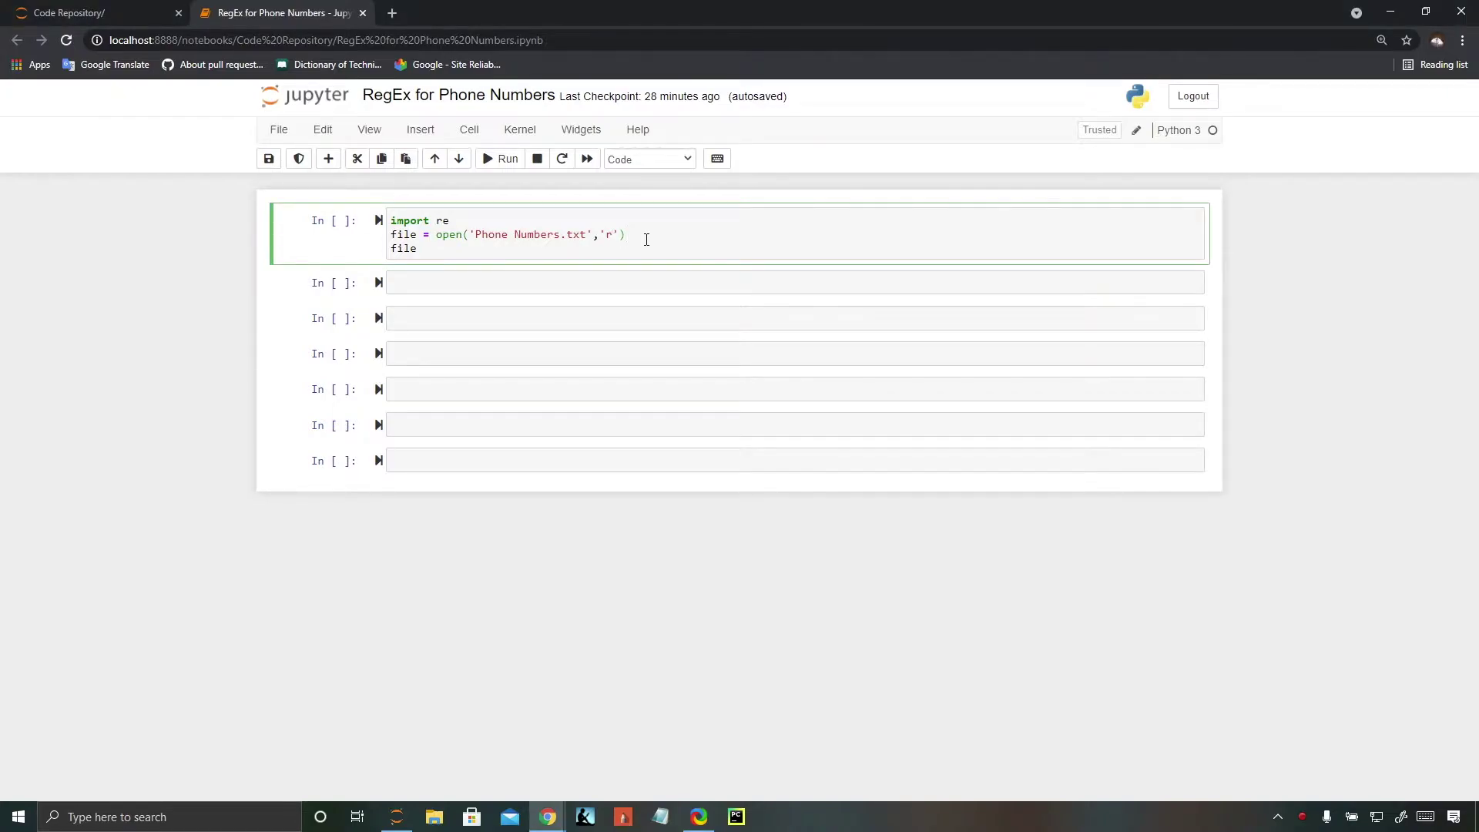
{"action": "key", "text": "shift+Return"}
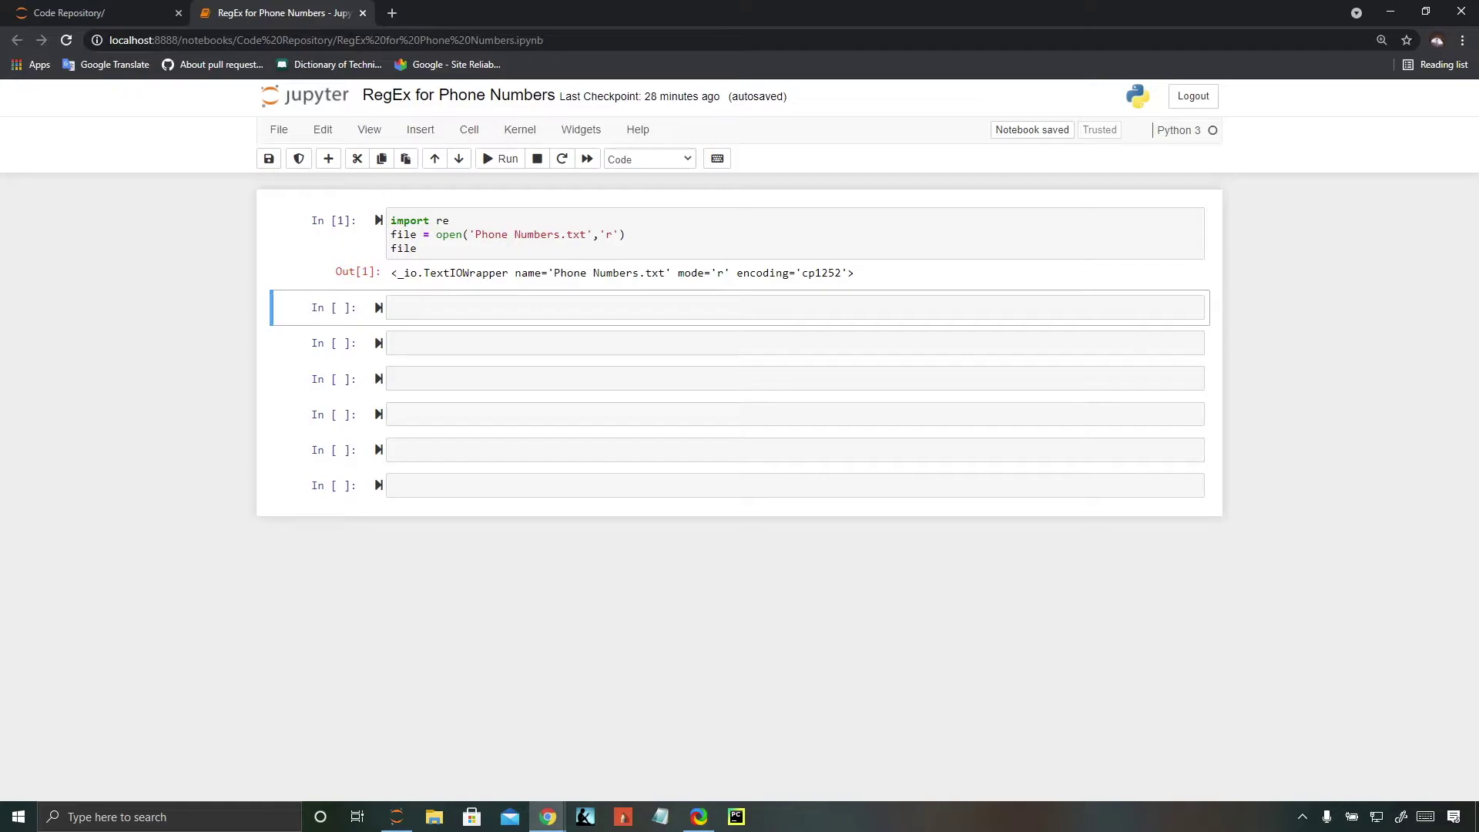
- Run text = file.read() then text, displaying the file contents with its phone numbers
{"action": "left_click", "coordinate": [419, 309]}
{"action": "type", "text": "text "}
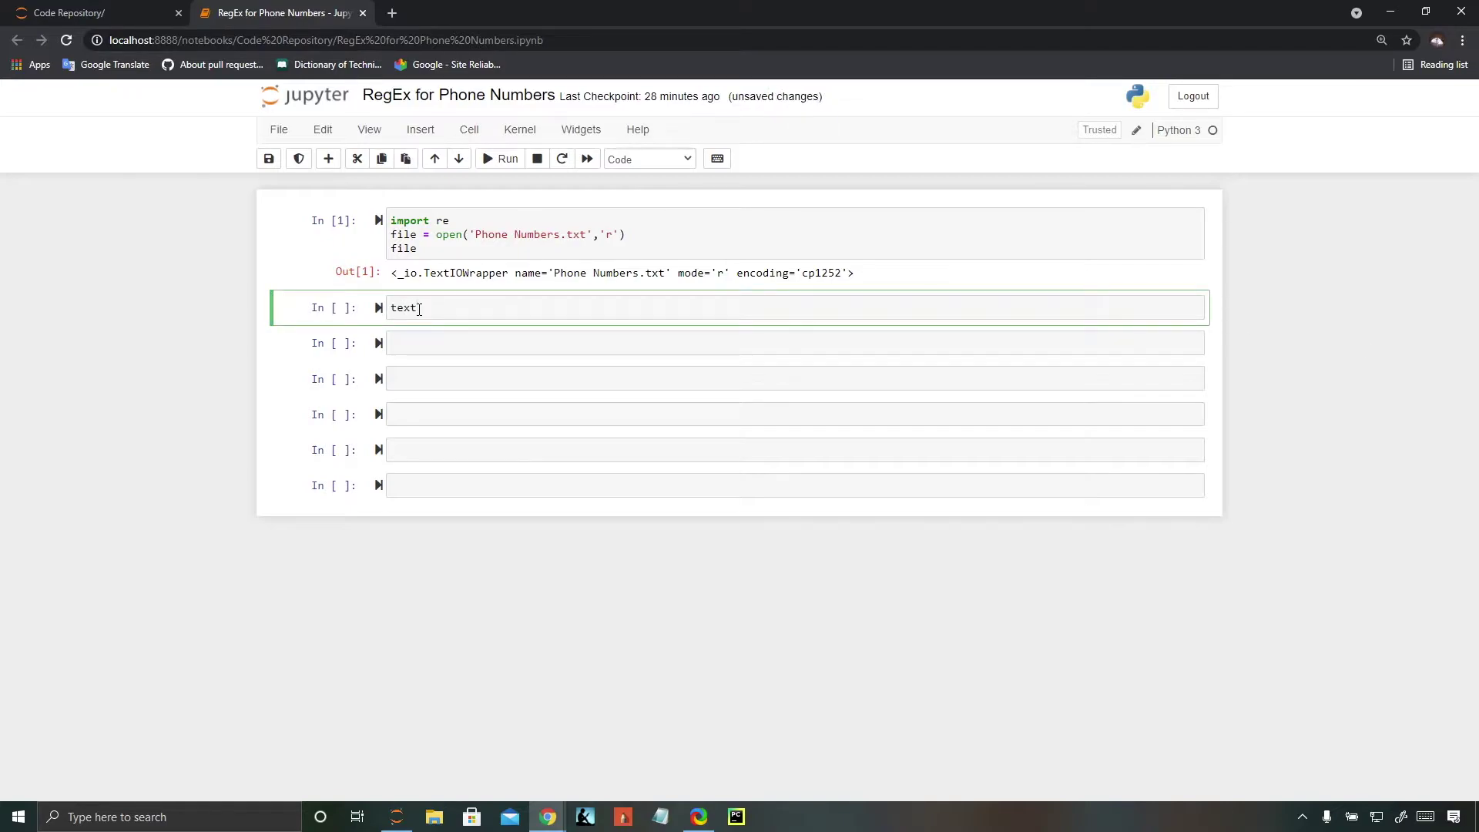
{"action": "type", "text": "="}
{"action": "type", "text": " fil"}
{"action": "type", "text": "e.r"}
{"action": "type", "text": "ead("}
{"action": "key", "text": "Return"}
{"action": "type", "text": "text"}
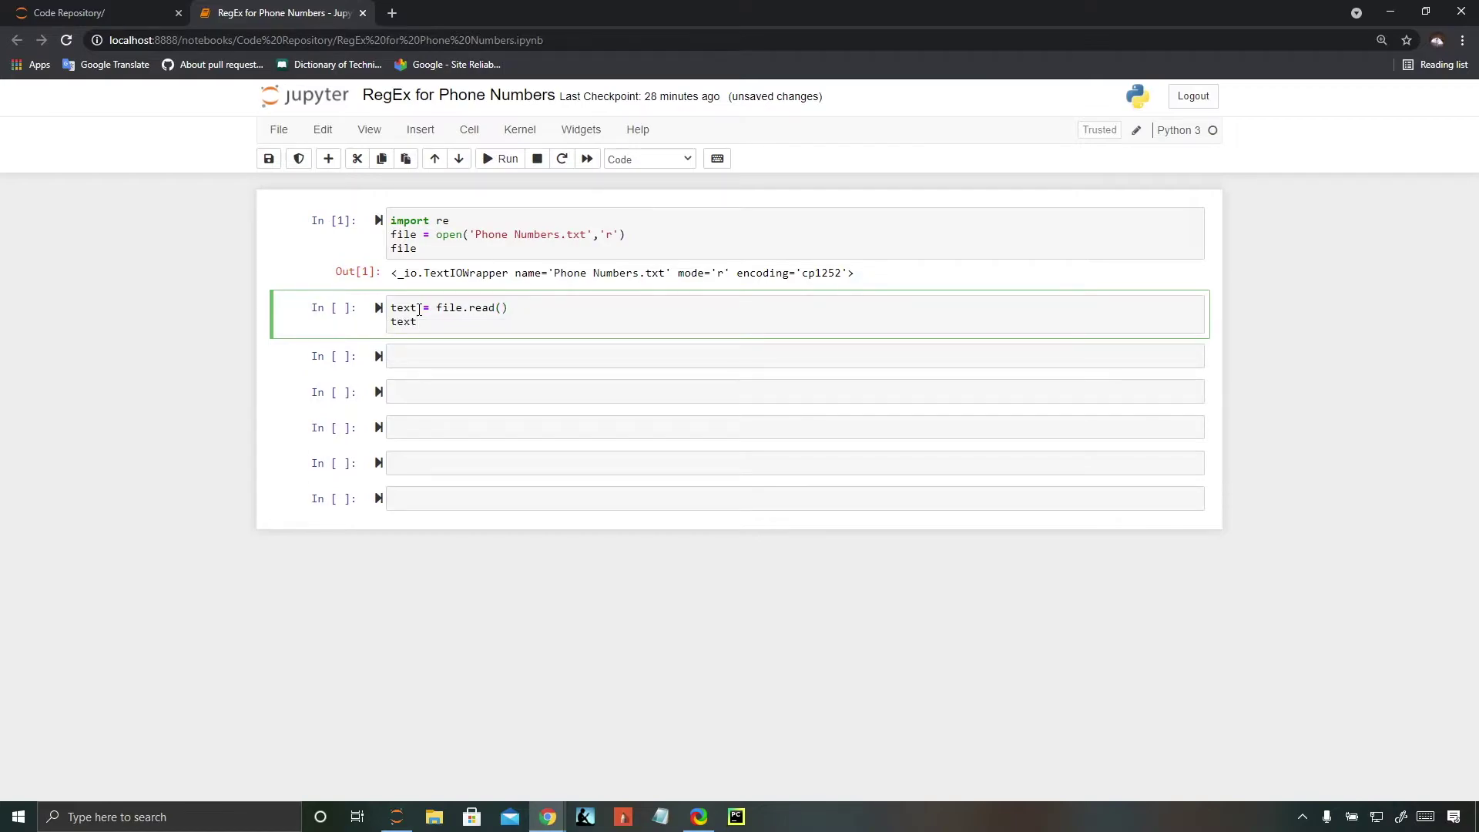
{"action": "key", "text": "shift+Return"}
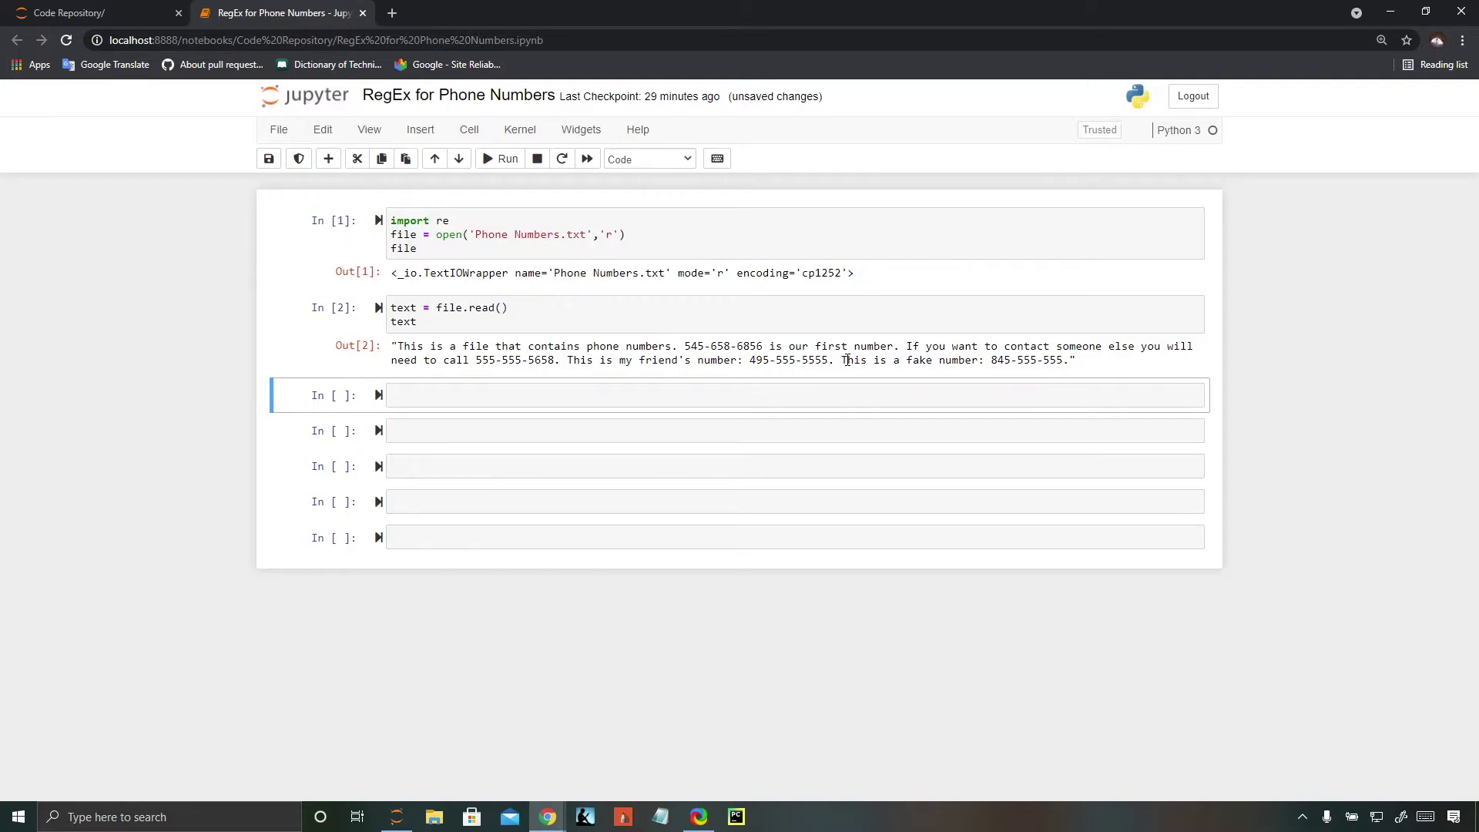
{"action": "left_click", "coordinate": [532, 400]}
{"action": "type", "text": "pat"}
{"action": "type", "text": "tern ="}
{"action": "type", "text": "r"}
{"action": "type", "text": "\""}
{"action": "type", "text": "\""}
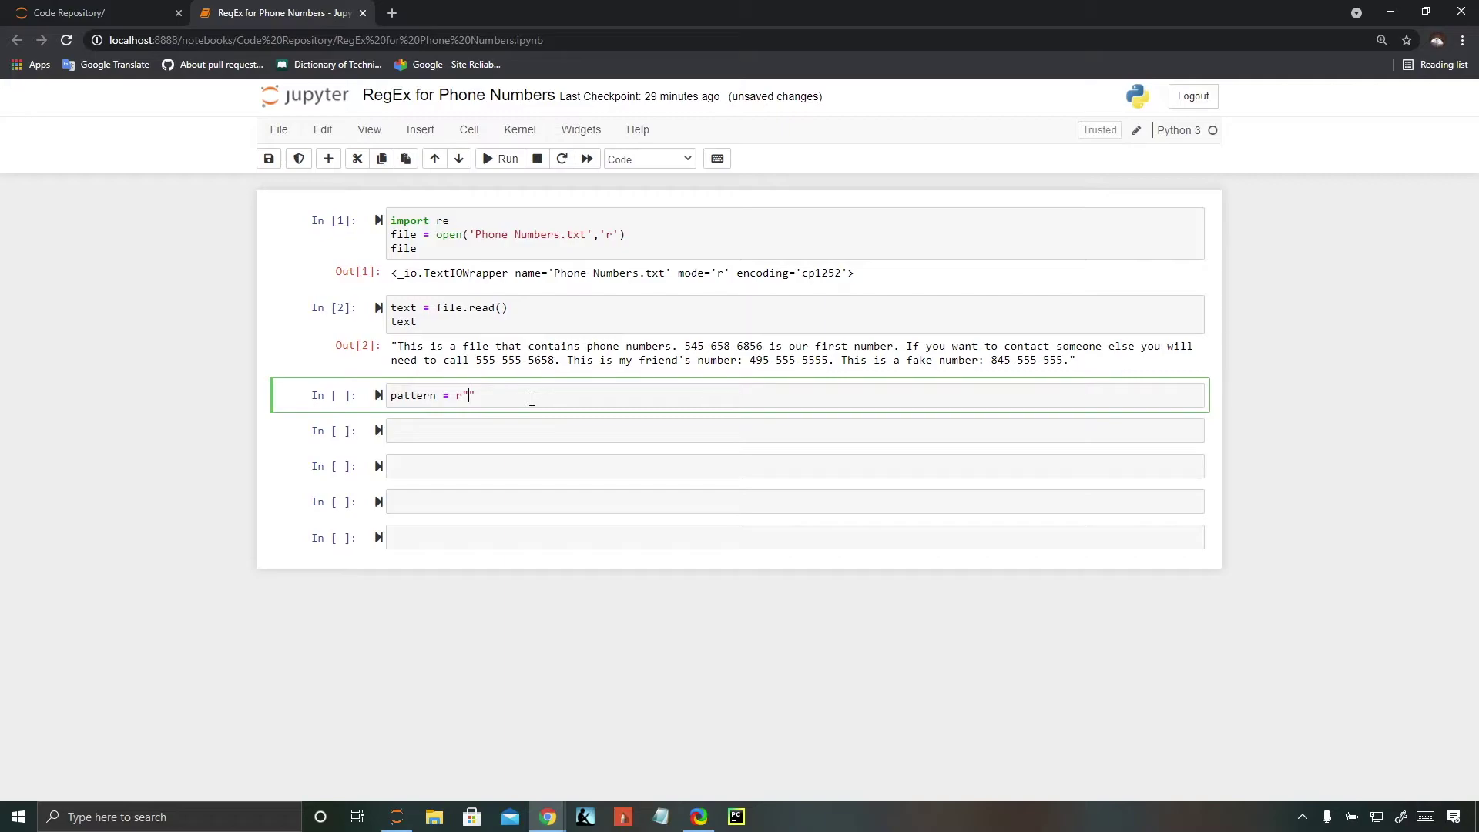
{"action": "type", "text": "\\d"}
{"action": "type", "text": "{"}
{"action": "type", "text": "3"}
{"action": "type", "text": "-"}
{"action": "type", "text": "\\"}
{"action": "type", "text": "d{"}
{"action": "type", "text": "3}"}
{"action": "type", "text": "-\\"}
{"action": "type", "text": "d{4"}
- Run the cell defining pattern = r"\d{3}-\d{3}-\d{4}" for phone numbers
{"action": "key", "text": "shift+Return"}
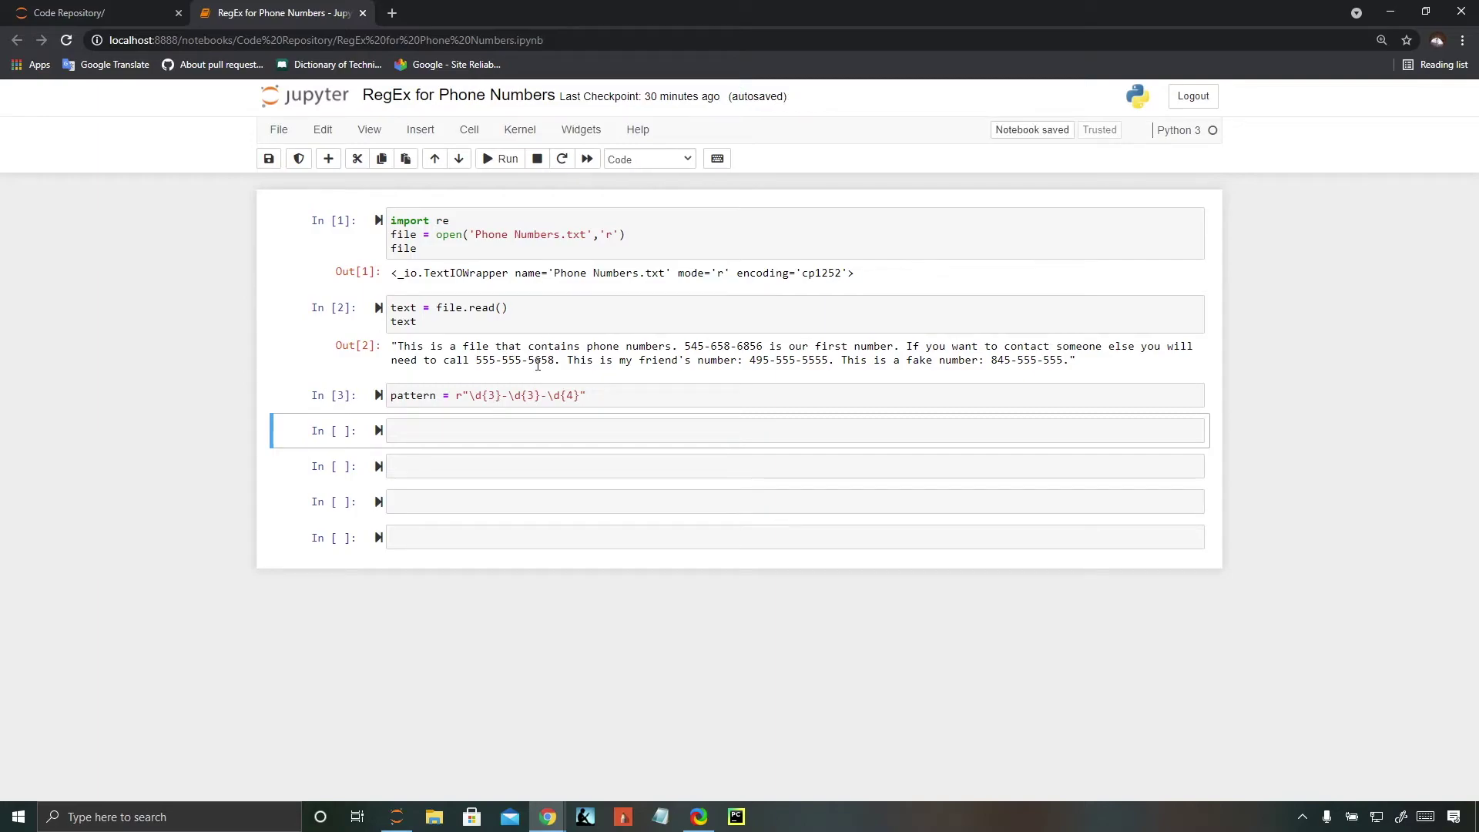
{"action": "left_click", "coordinate": [509, 433]}
{"action": "type", "text": "phone_n"}
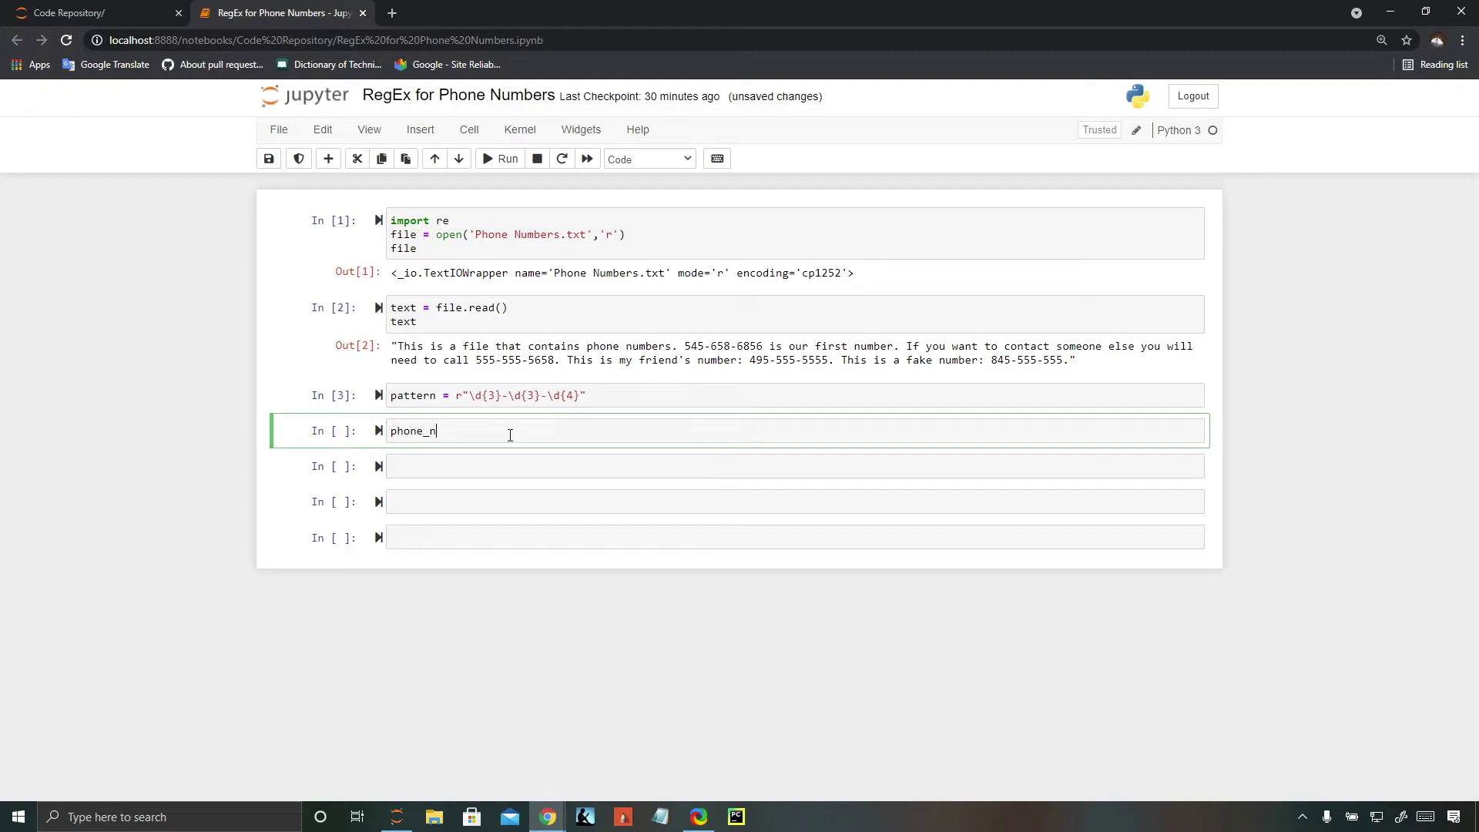
{"action": "type", "text": "umbers ="}
{"action": "type", "text": " re.finda"}
{"action": "type", "text": "ll("}
{"action": "type", "text": "pattern"}
{"action": "type", "text": ","}
- Write phone_numbers = re.findall(pattern,text), checking the findall docstring, then phone_numbers on a second line
{"action": "key", "text": "shift+Tab"}
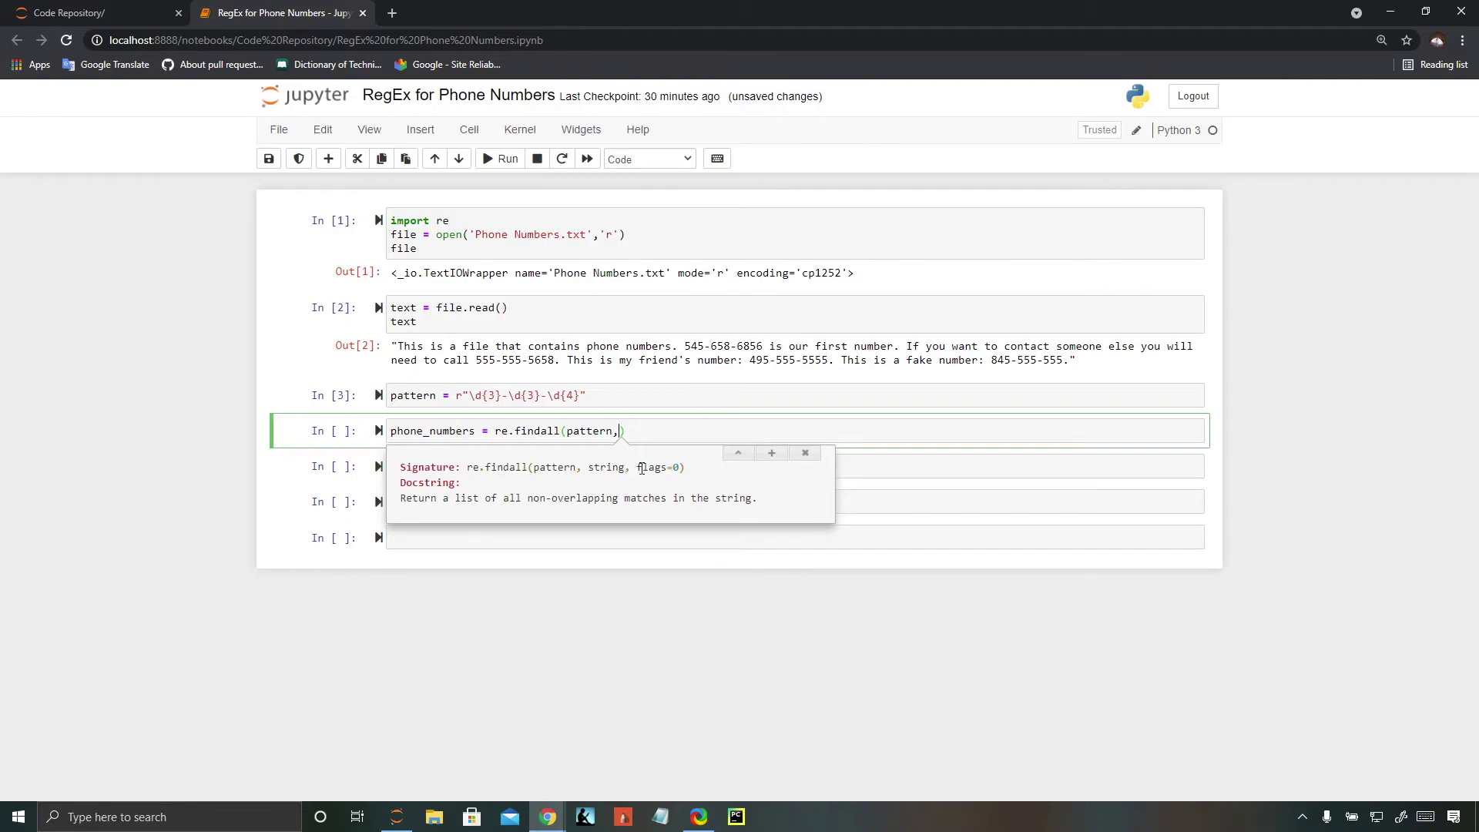
{"action": "left_click", "coordinate": [805, 453]}
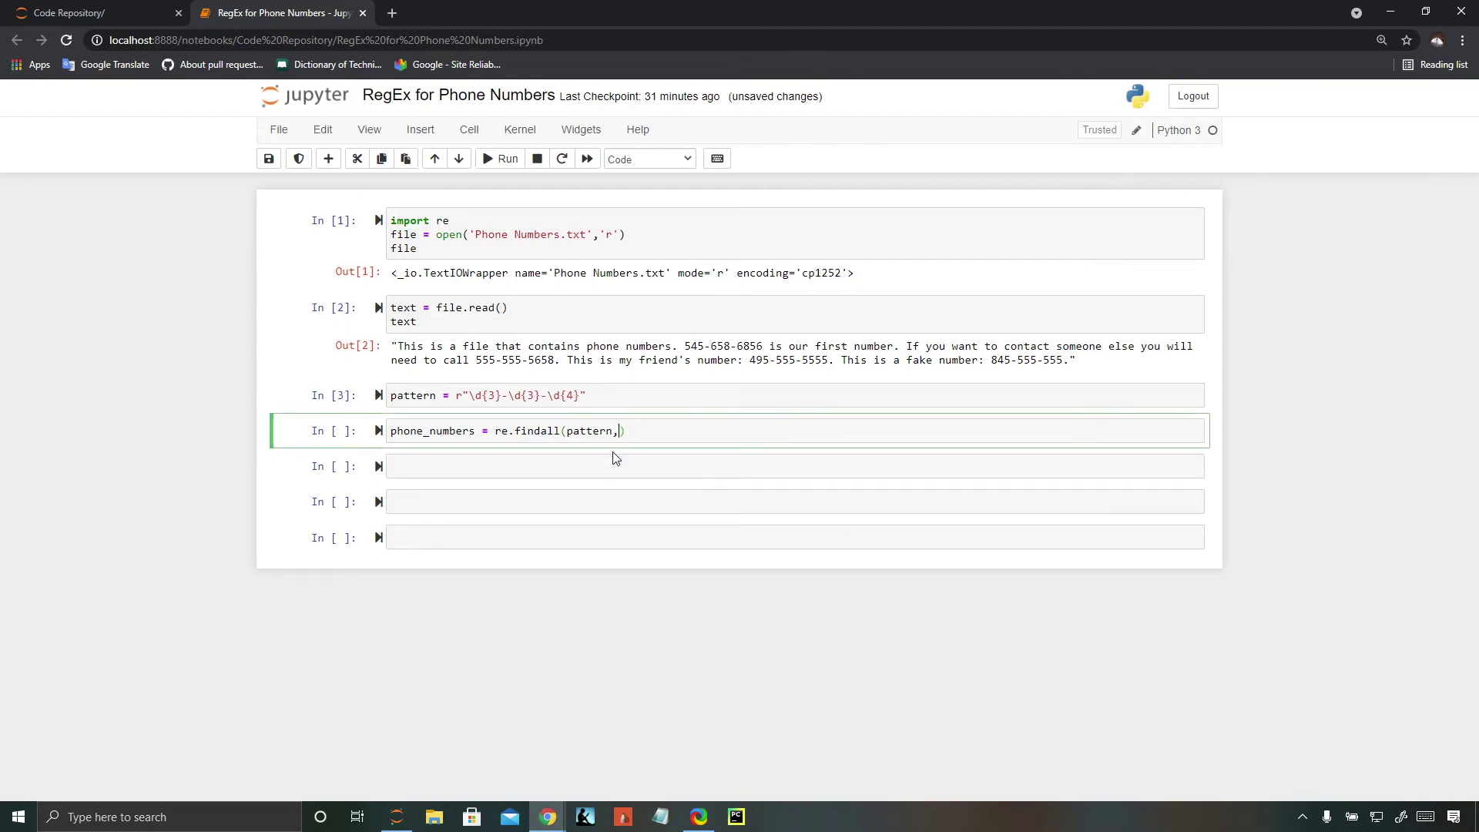
{"action": "type", "text": "text"}
{"action": "key", "text": "Return"}
{"action": "type", "text": "p"}
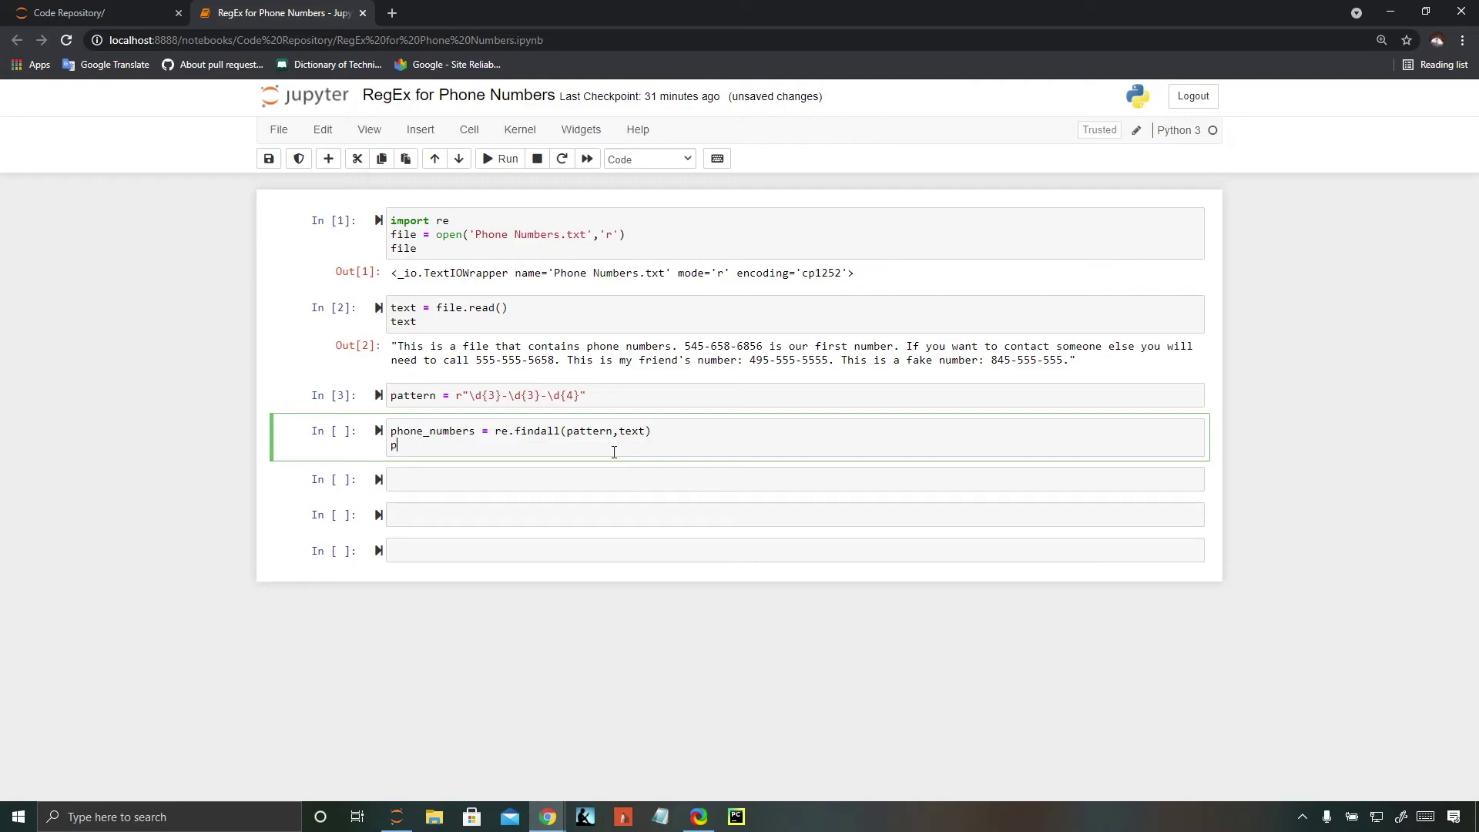
{"action": "type", "text": "hone_"}
{"action": "type", "text": "numbers"}
{"action": "key", "text": "shift+Return"}
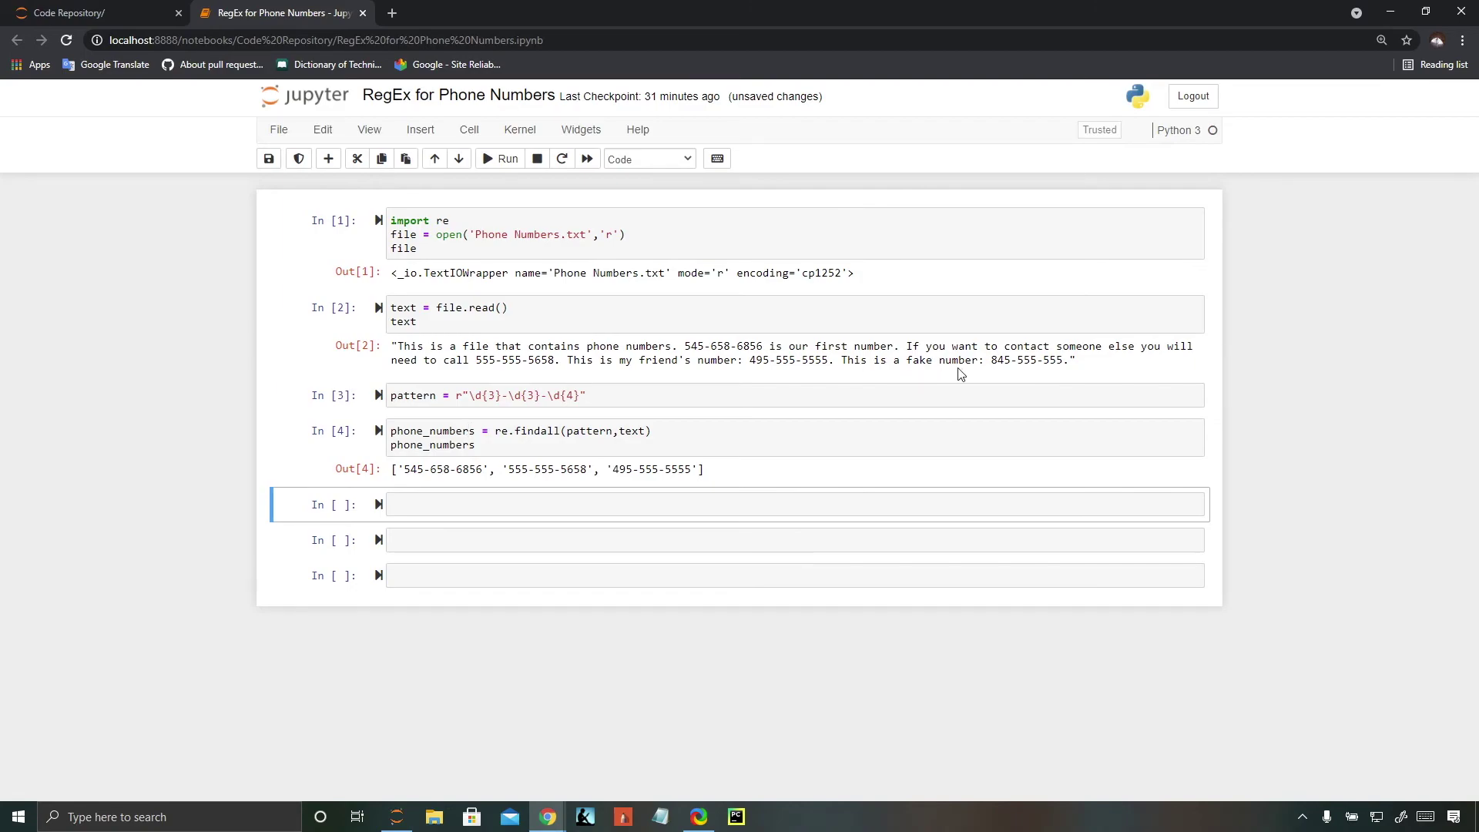
{"action": "left_click_drag", "start_coordinate": [1061, 360], "coordinate": [1043, 361]}
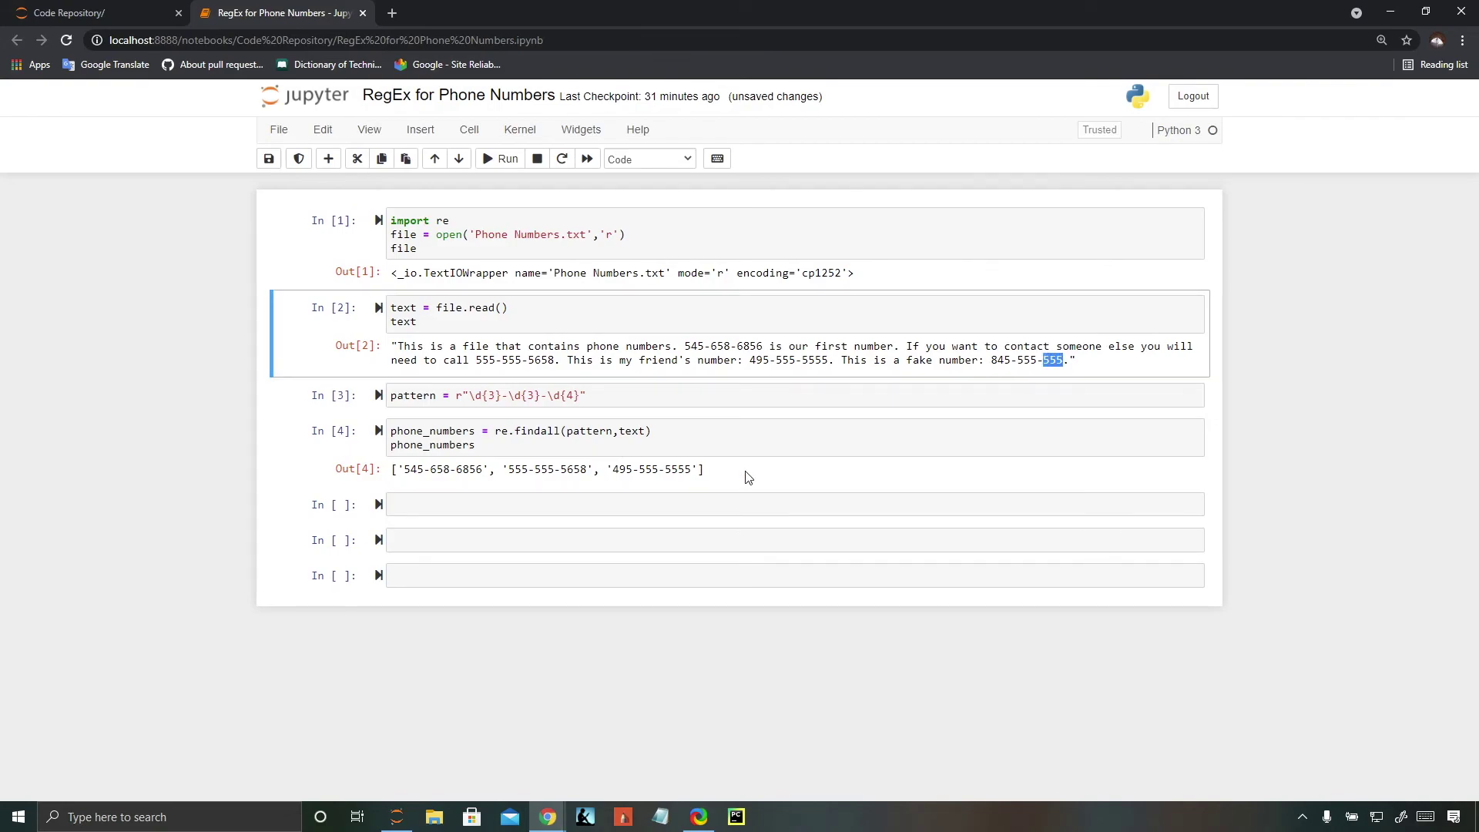